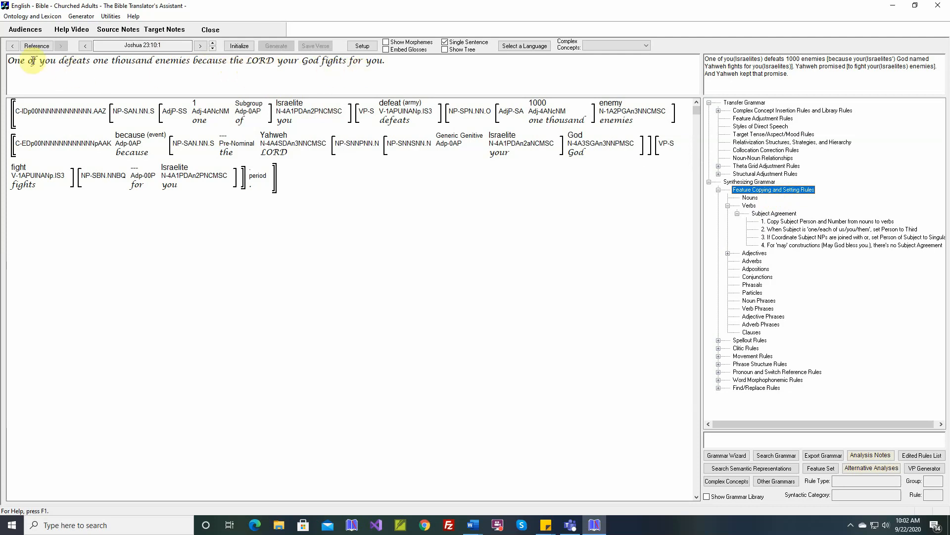
Set the clause type to Turn Structure OFF in the Subject Agreement rule "When Subject is 'one/each of us/you/them', set Person to Third" and save the rule
left_click_drag(9, 62, 39, 63)
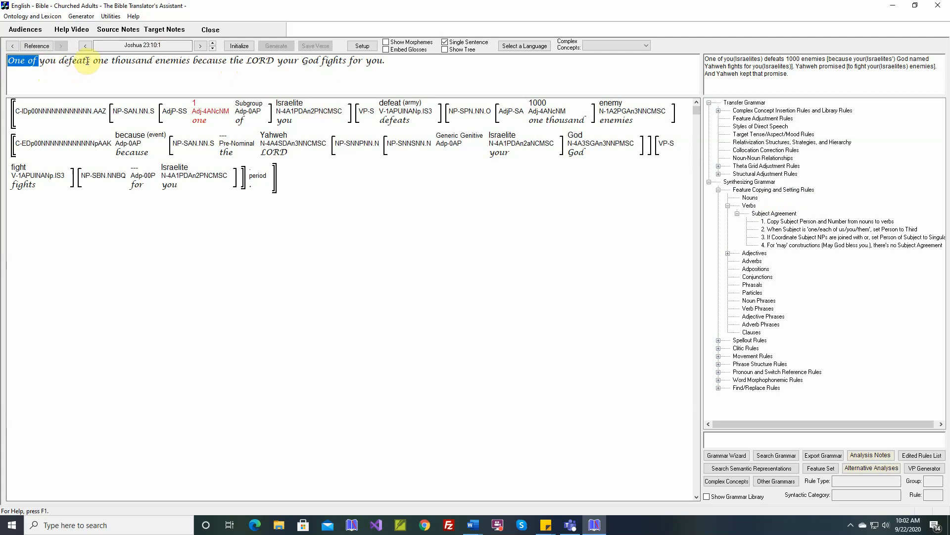
mouse_move(399, 116)
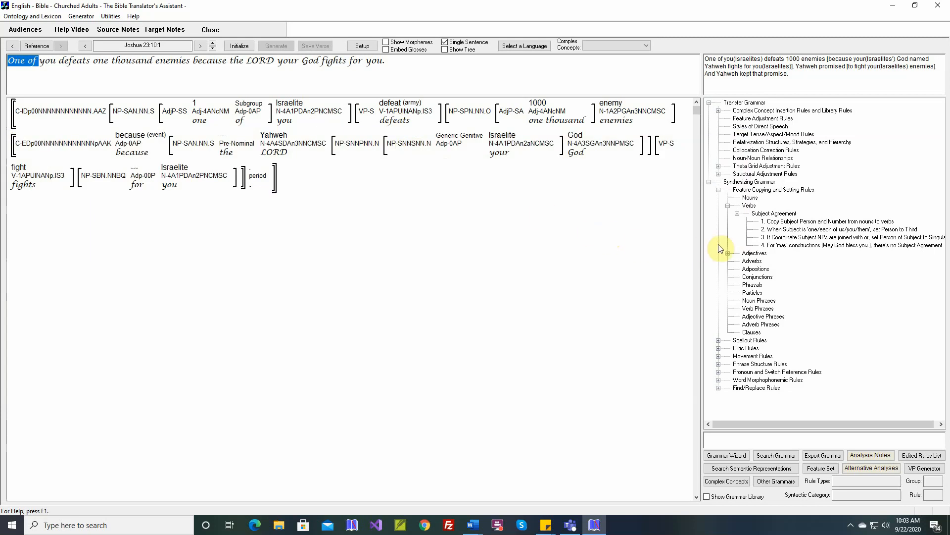
double_click(793, 230)
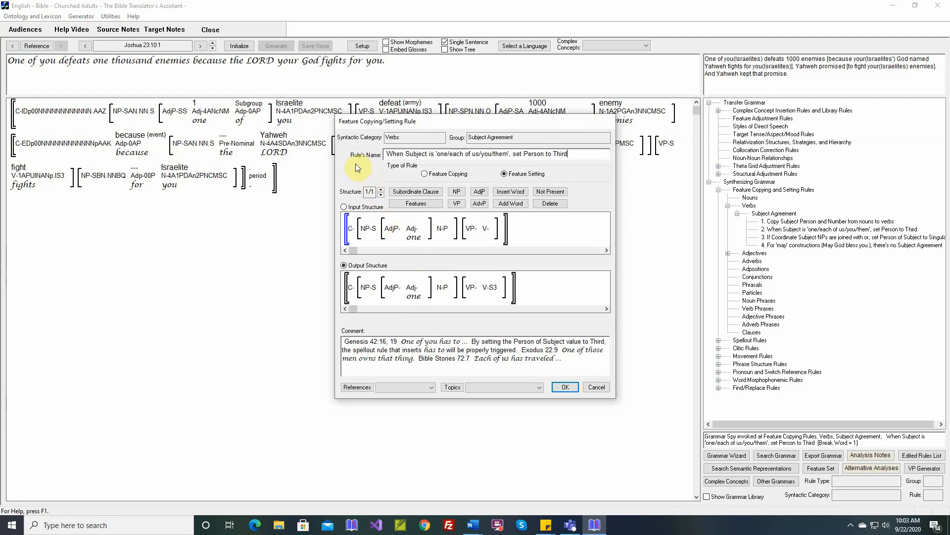
left_click(420, 205)
double_click(351, 228)
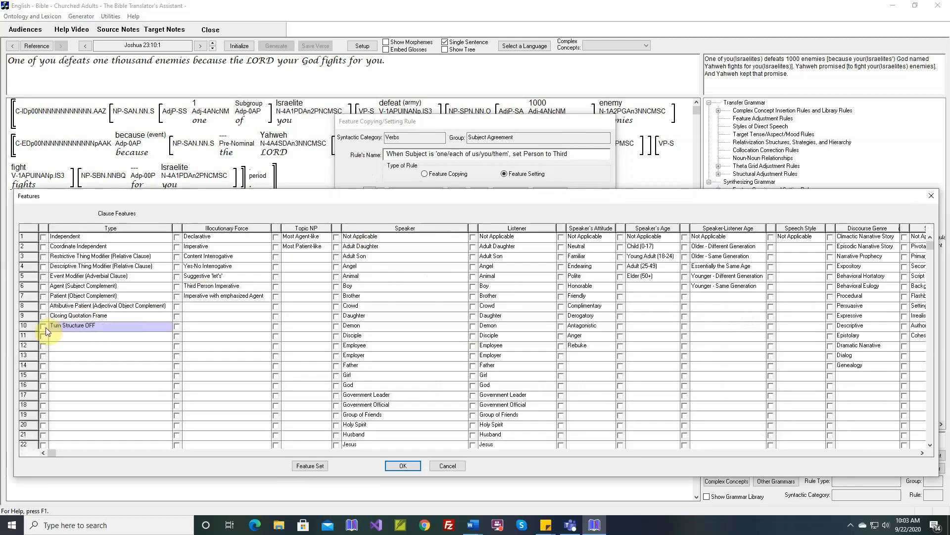
left_click(44, 327)
left_click(393, 465)
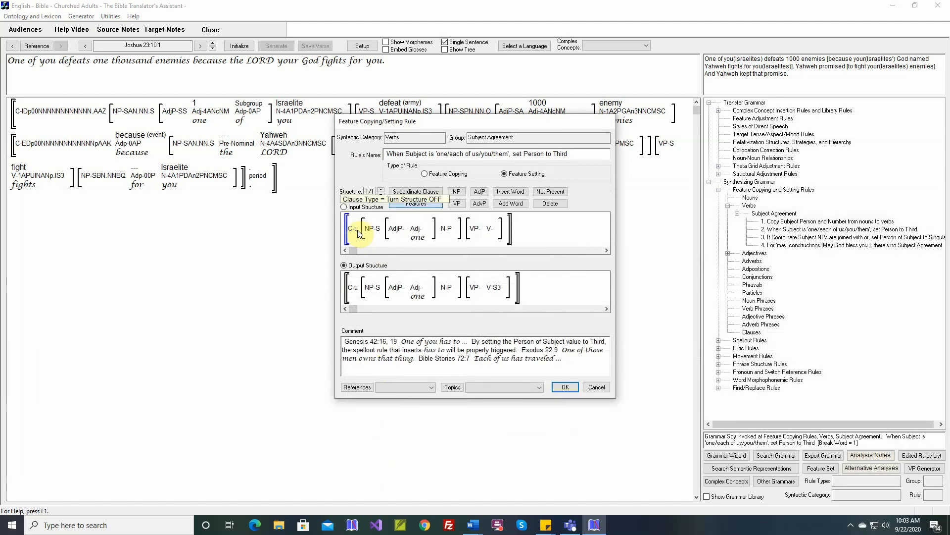
left_click(562, 386)
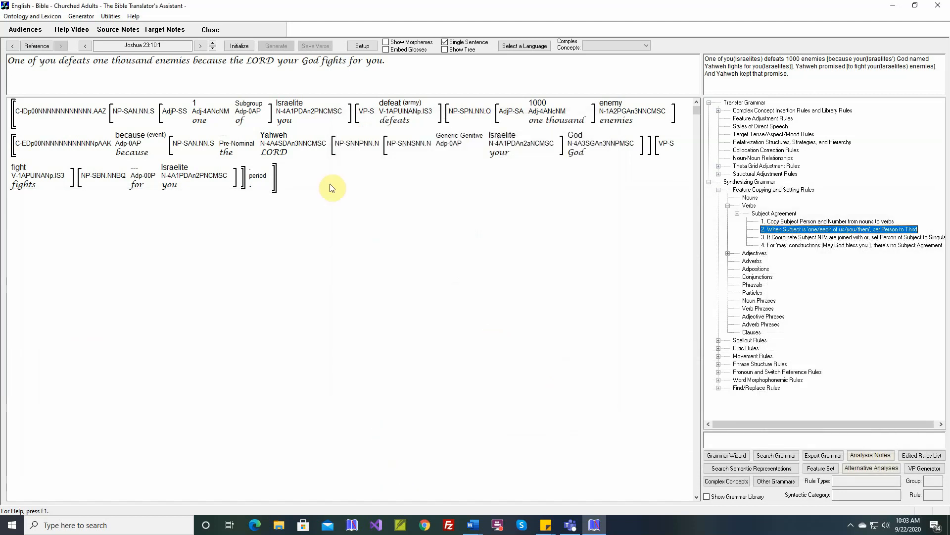
Initialize Joshua 23:10:1 and regenerate its English sentence
left_click(248, 47)
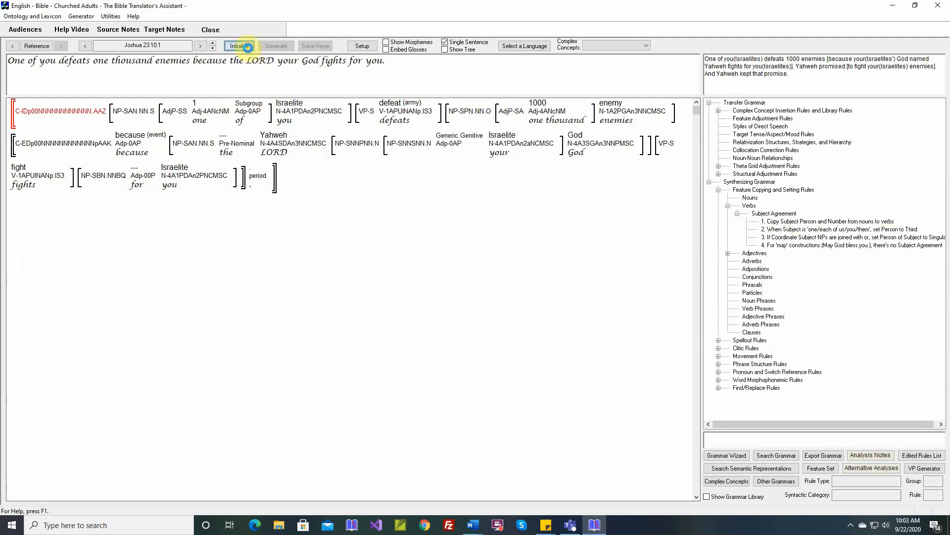
left_click(276, 46)
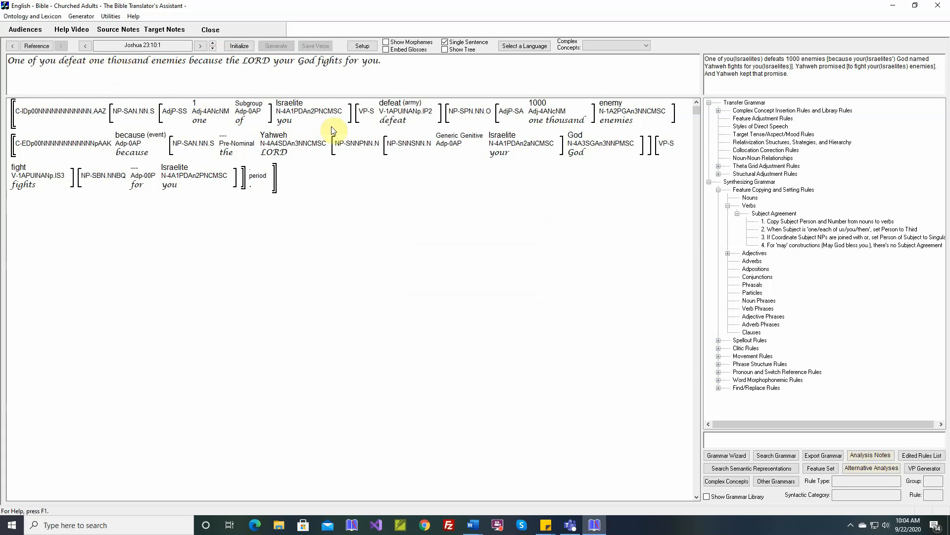
mouse_move(426, 114)
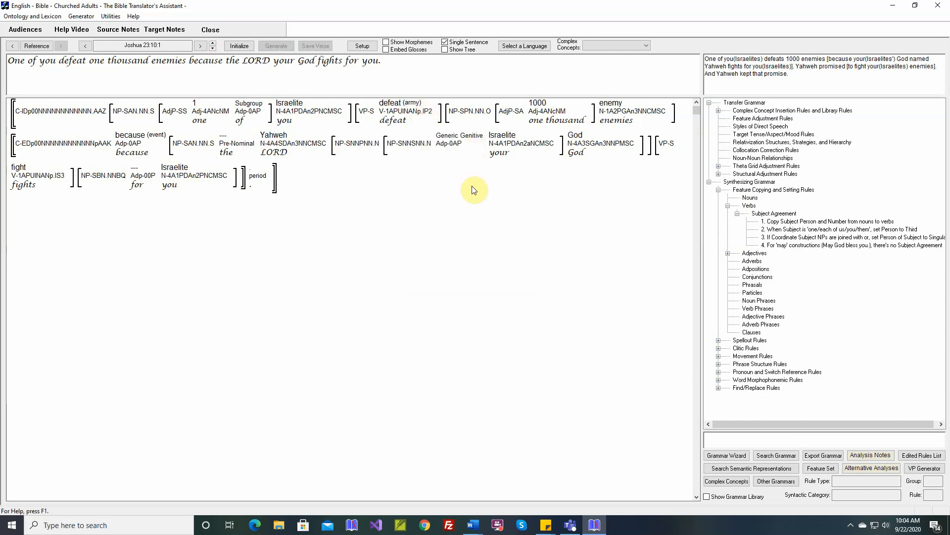
Create a Feature Setting rule under the verbs' Subject Agreement group, named "When Subject is 'one of us/you/them' change the Verb to Third Singular"
left_click(787, 222)
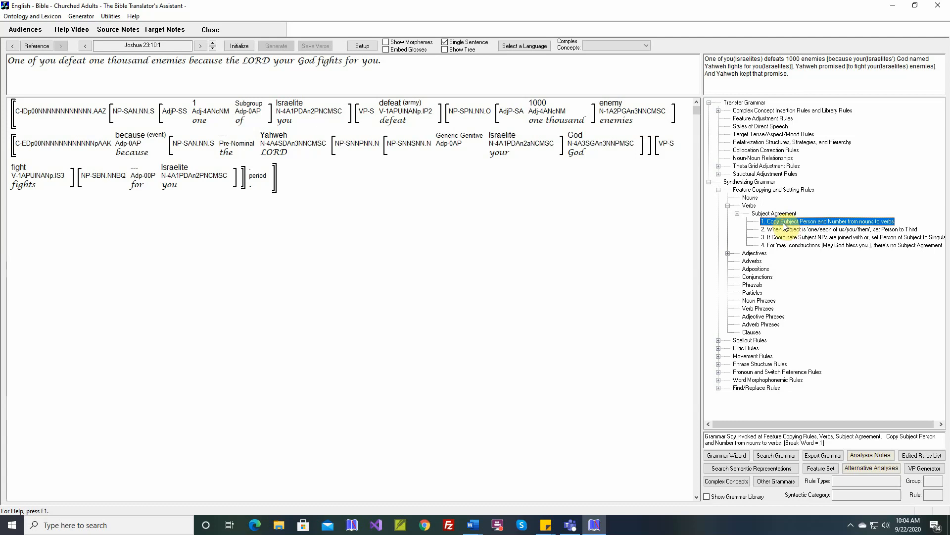
double_click(785, 216)
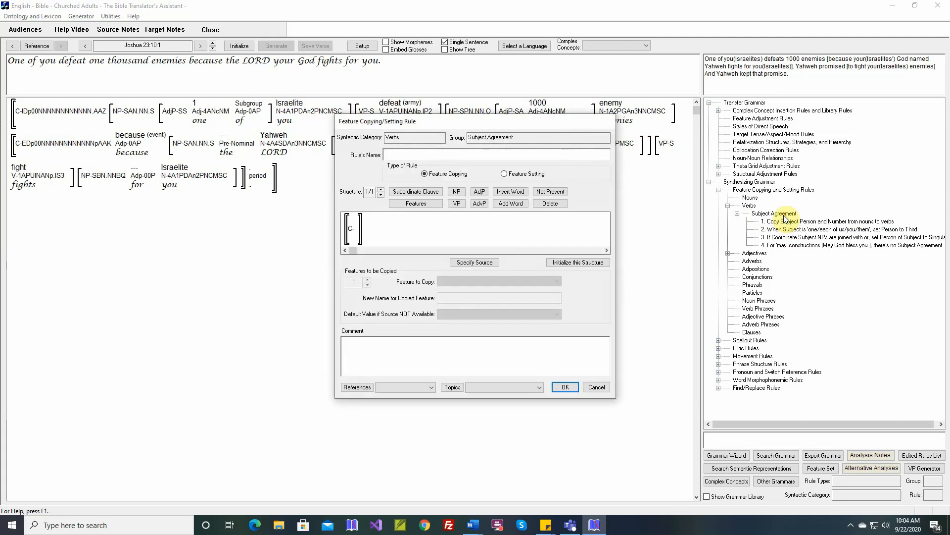
type("When Subjec")
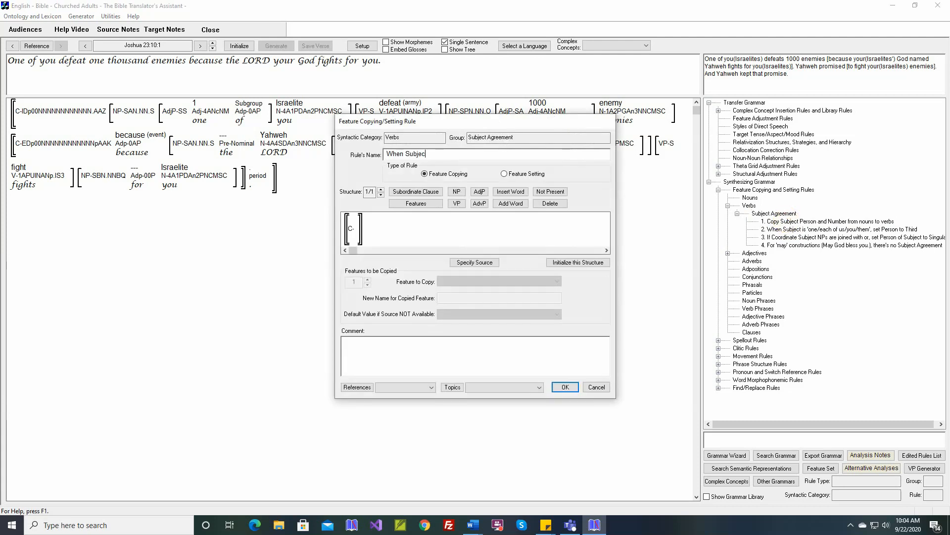
type("t is 'one'of us/you/them")
type(" change the Verb to Thir")
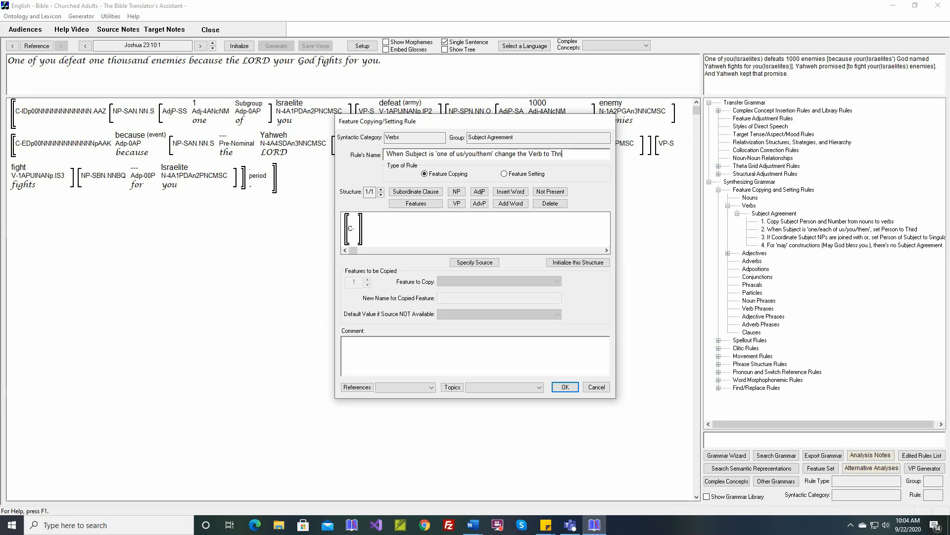
type("d Singular")
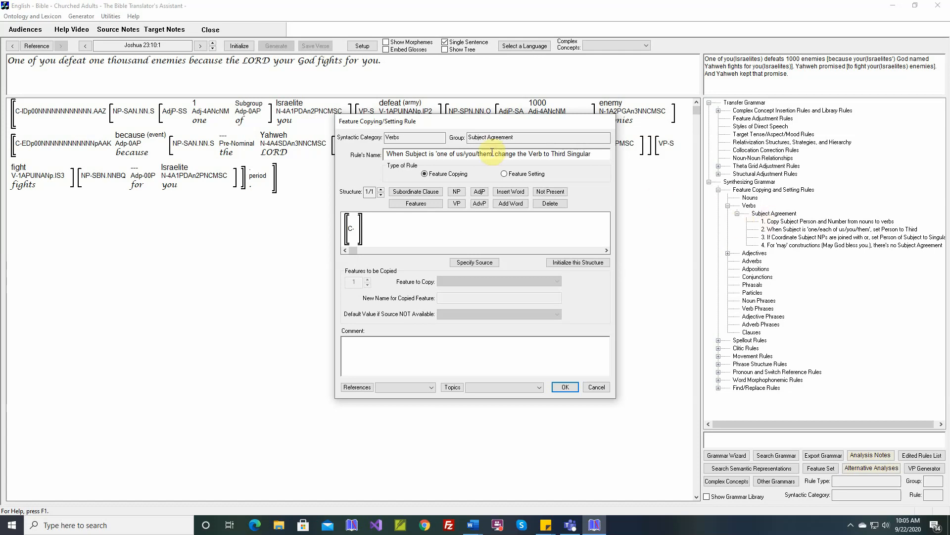
left_click(505, 173)
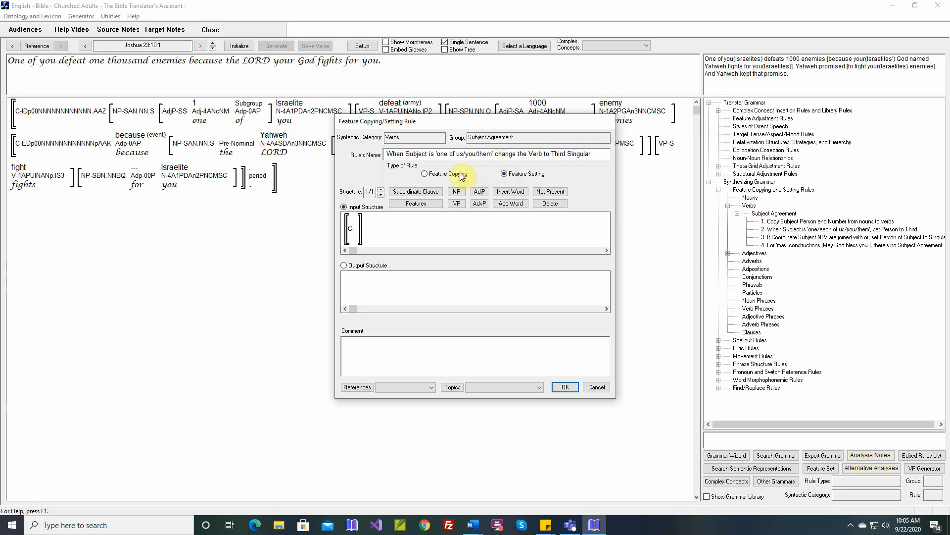
left_click(450, 174)
left_click(504, 176)
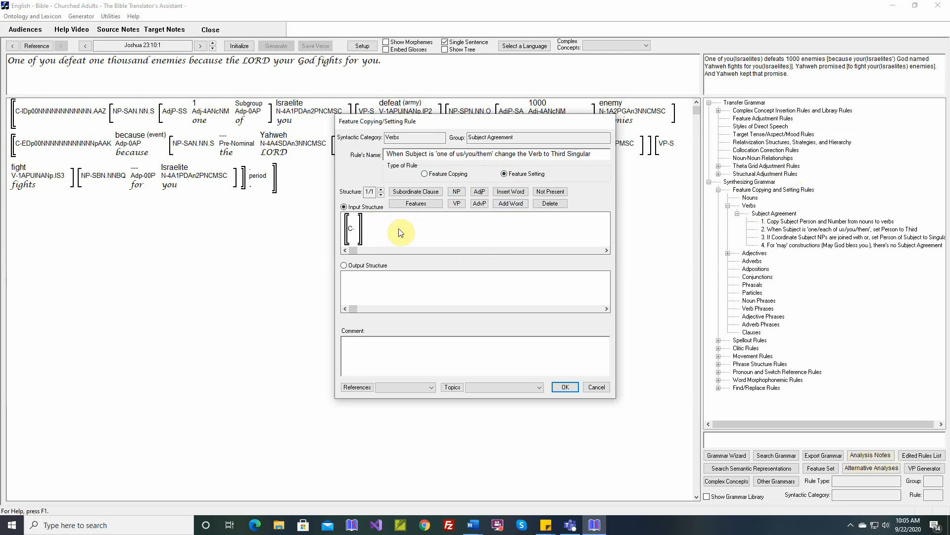
Add an NP and a VP to the clause in the input structure, and nest an AdjP inside the NP
left_click(464, 192)
left_click(464, 205)
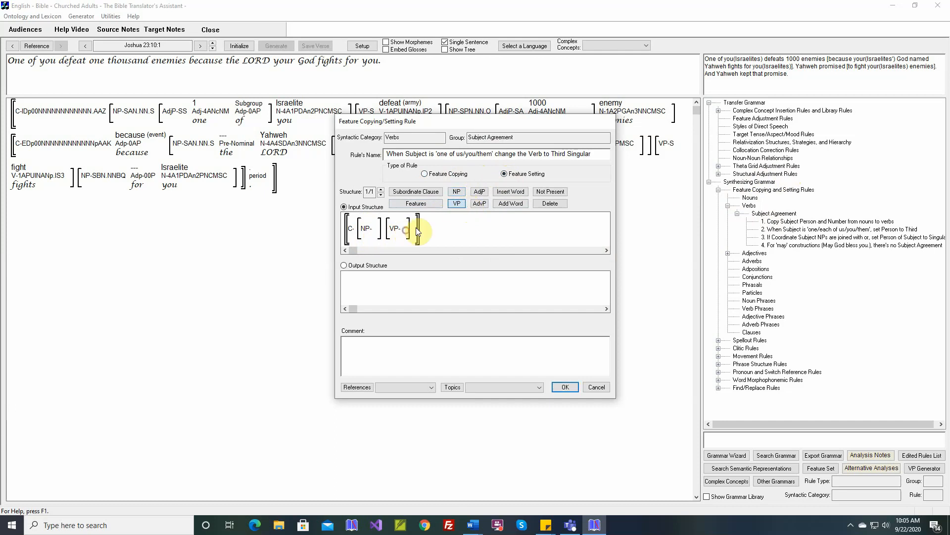
left_click(480, 192)
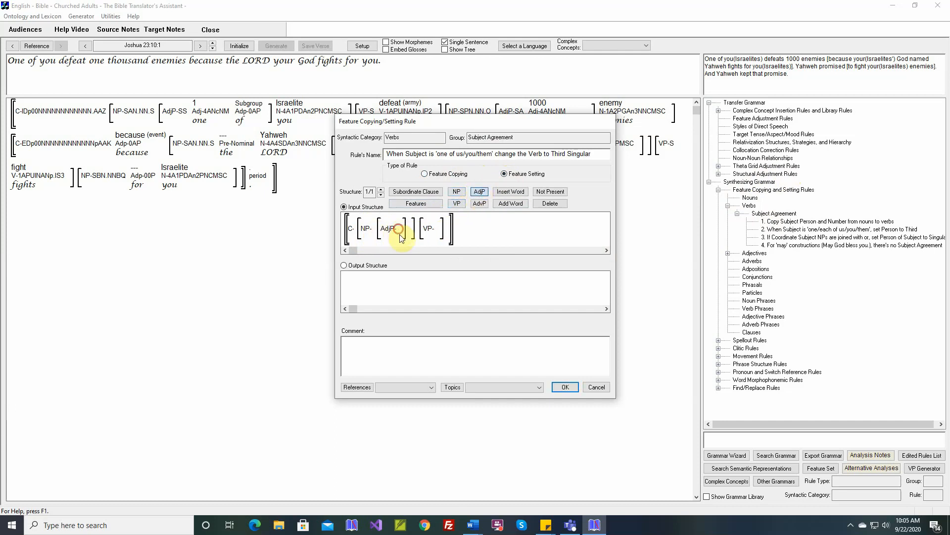
Insert the adjective "one" into the AdjP of the input structure
left_click(504, 193)
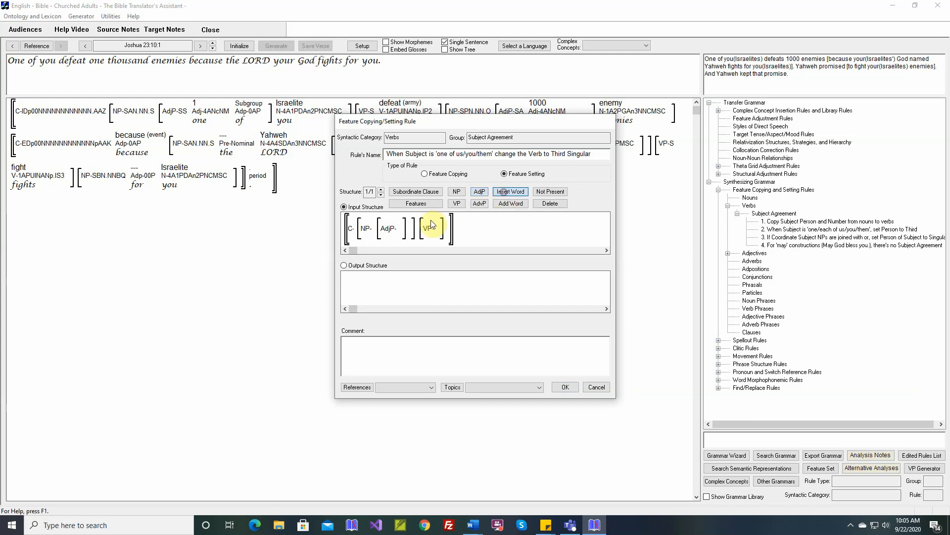
left_click(402, 229)
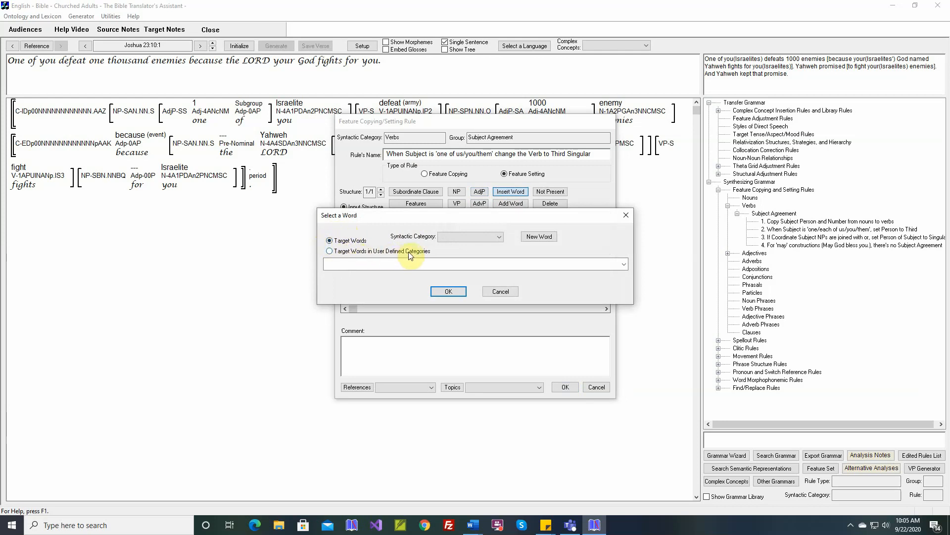
left_click(463, 237)
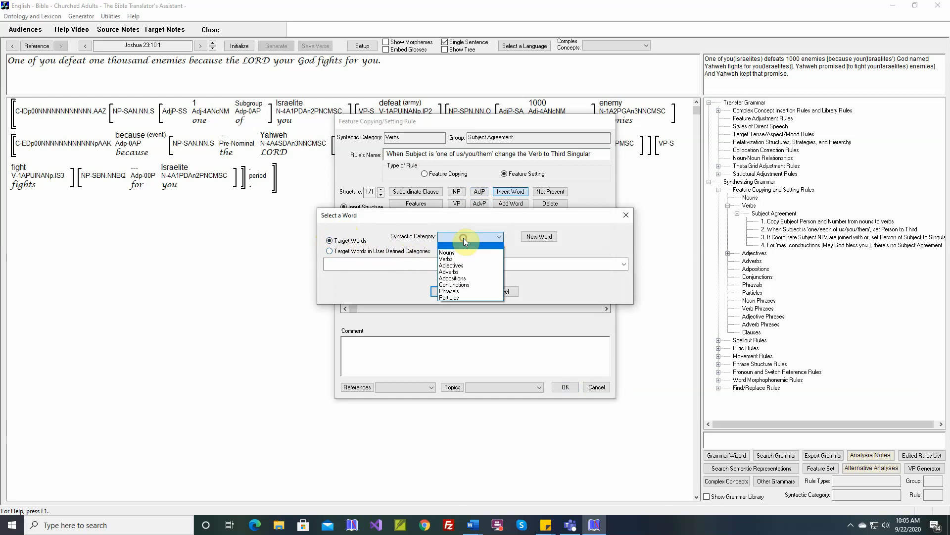
left_click(455, 264)
left_click(454, 265)
key("o")
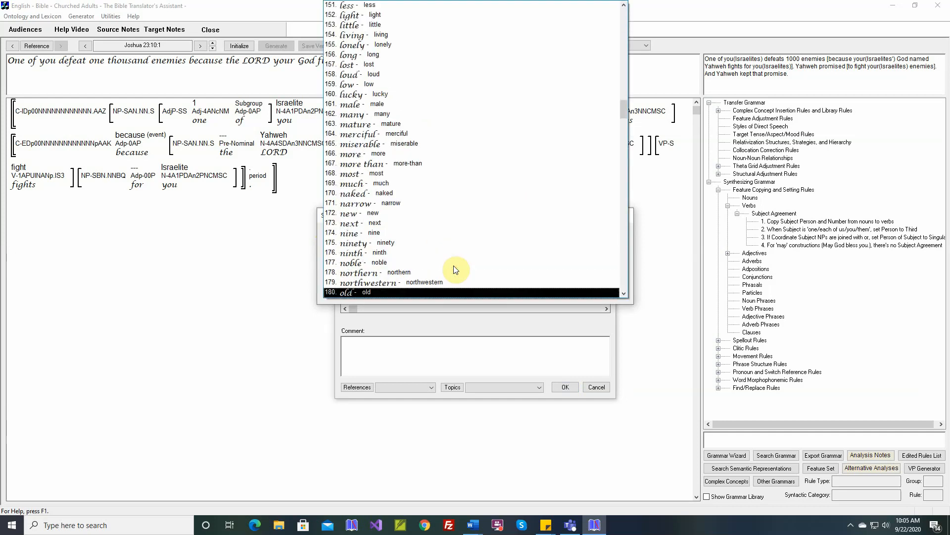
key("n")
left_click(418, 242)
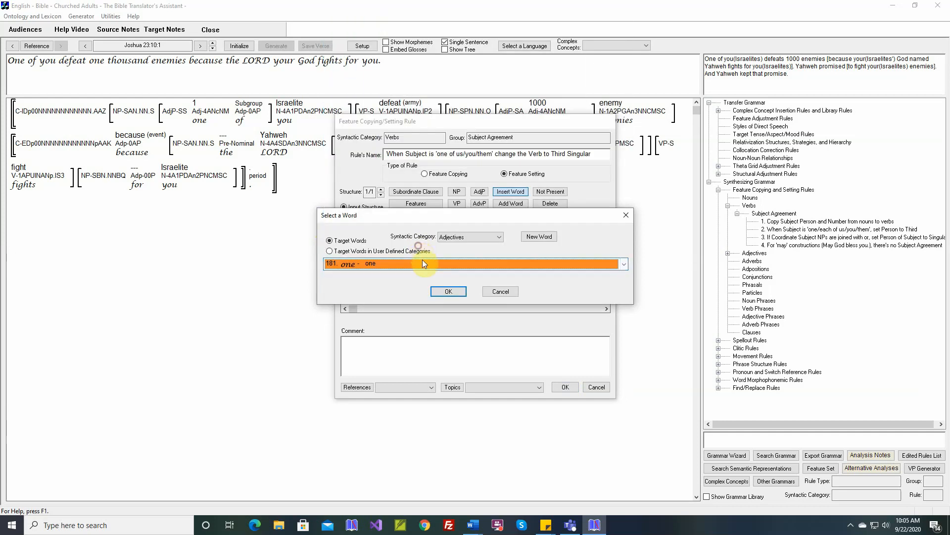
left_click(440, 290)
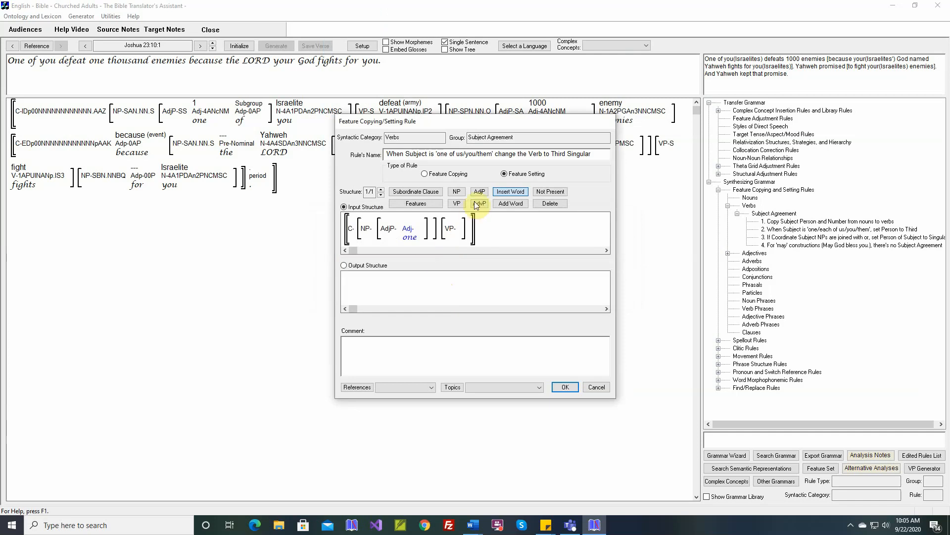
Insert an unspecified noun after the AdjP inside the input structure's NP
left_click(431, 231)
left_click(471, 236)
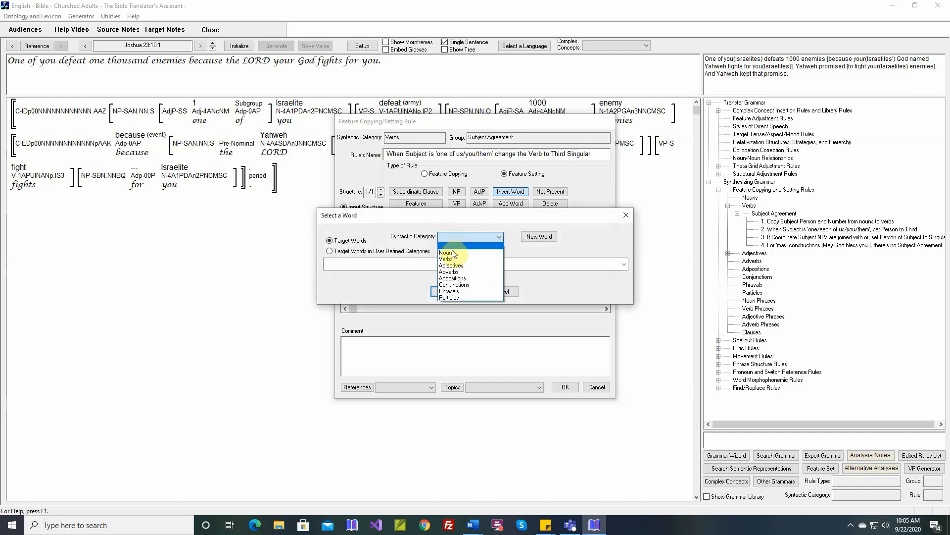
left_click(453, 252)
left_click(450, 291)
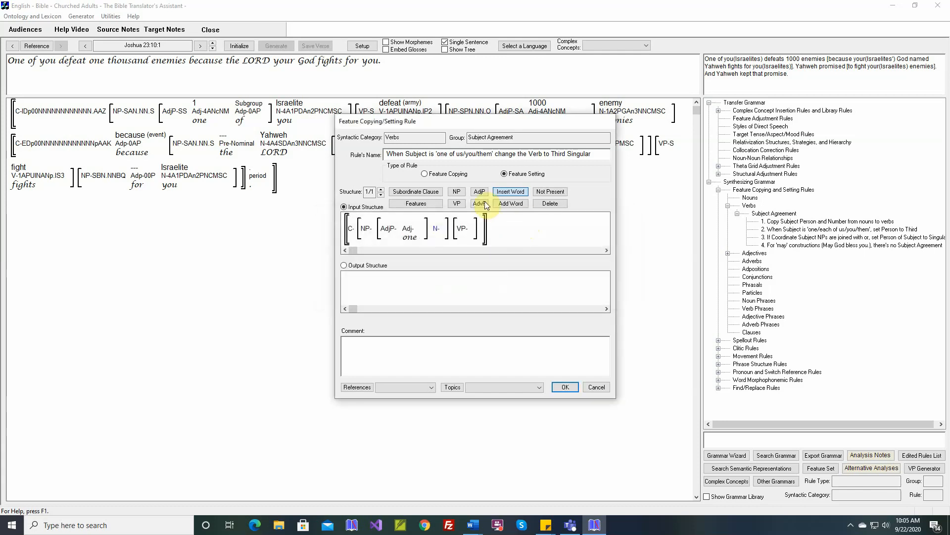
Set the Number feature of the noun in the input structure to Plural
left_click(426, 206)
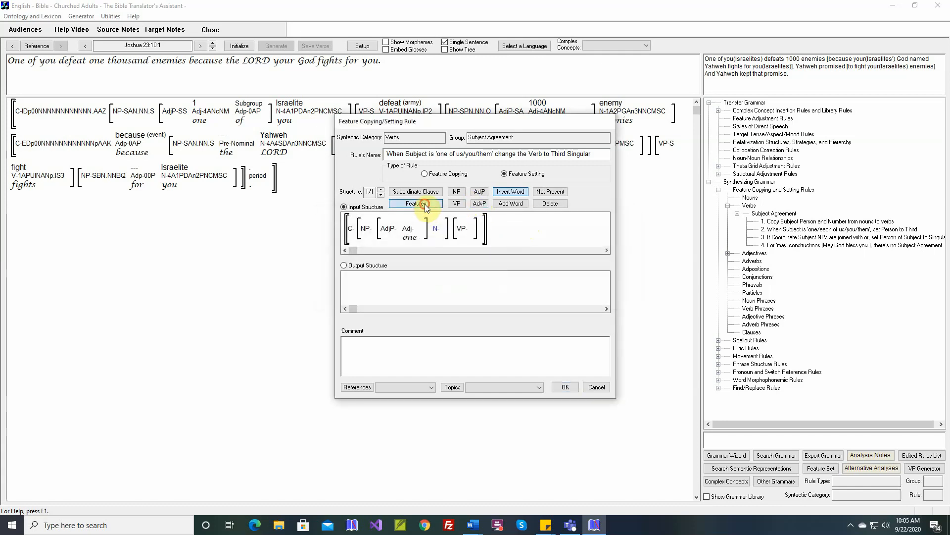
left_click(437, 228)
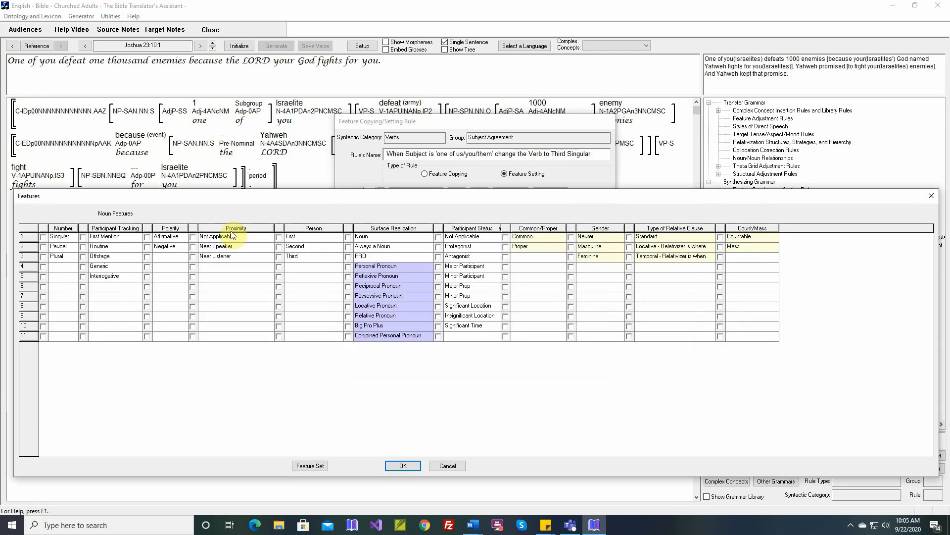
left_click(43, 256)
left_click(393, 467)
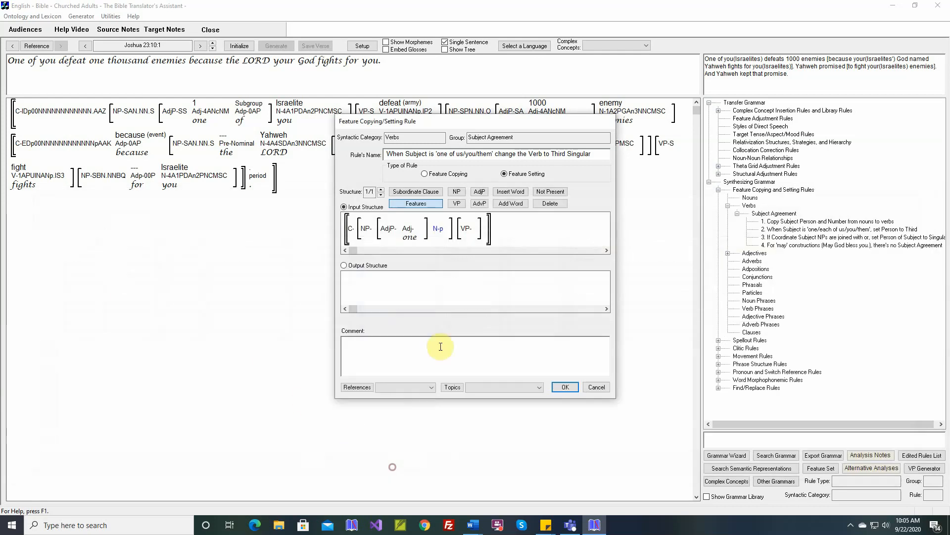
Insert an unspecified verb into the VP of the input structure
left_click(513, 195)
left_click(483, 229)
left_click(490, 238)
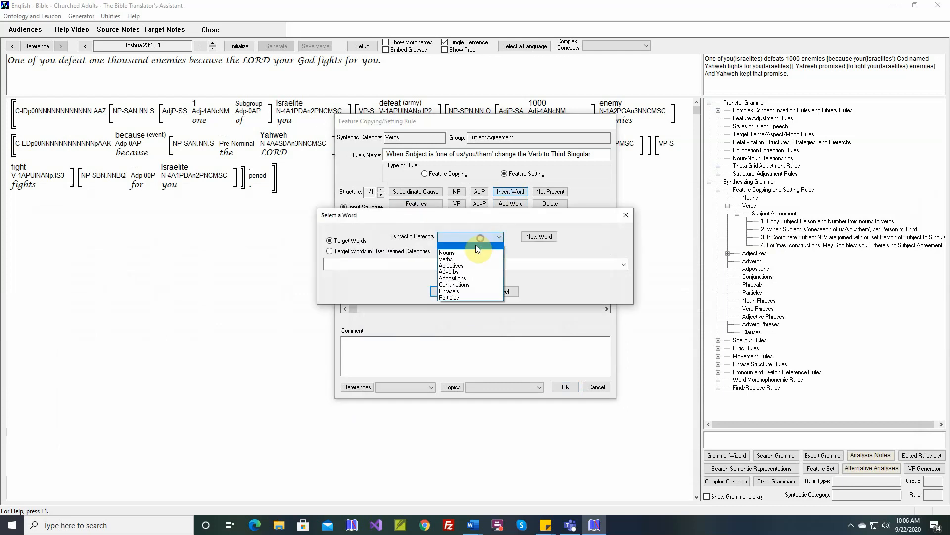
left_click(465, 259)
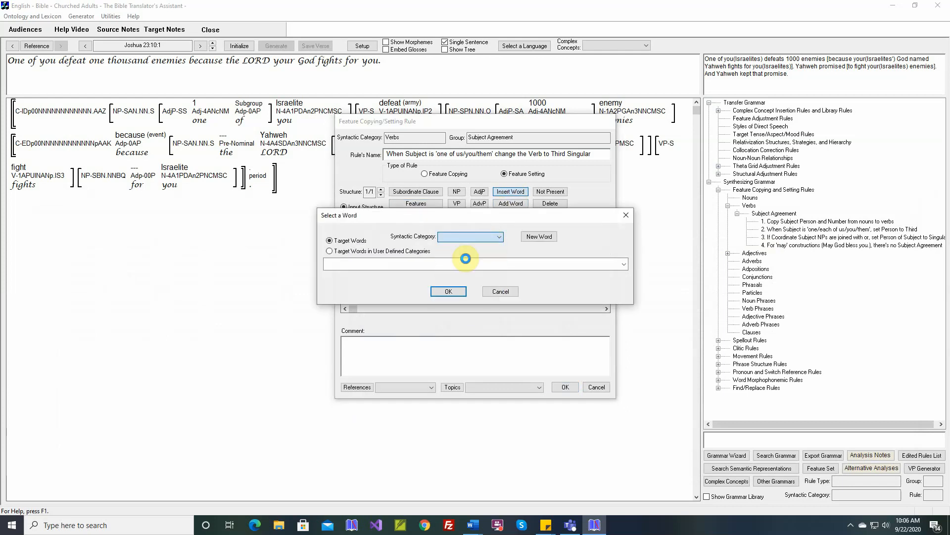
left_click(449, 291)
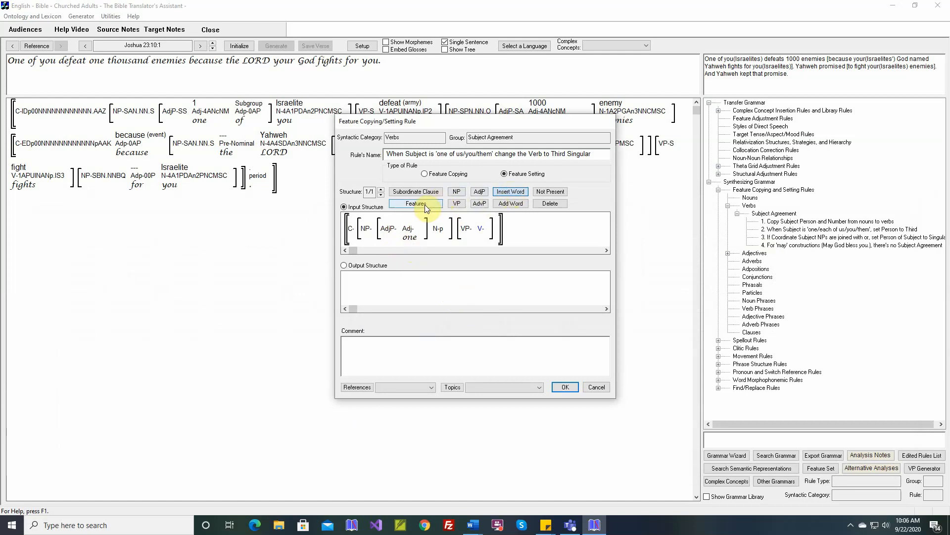
Set the Grammatical Relation feature of the input structure's NP to Subject
left_click(425, 204)
left_click(367, 228)
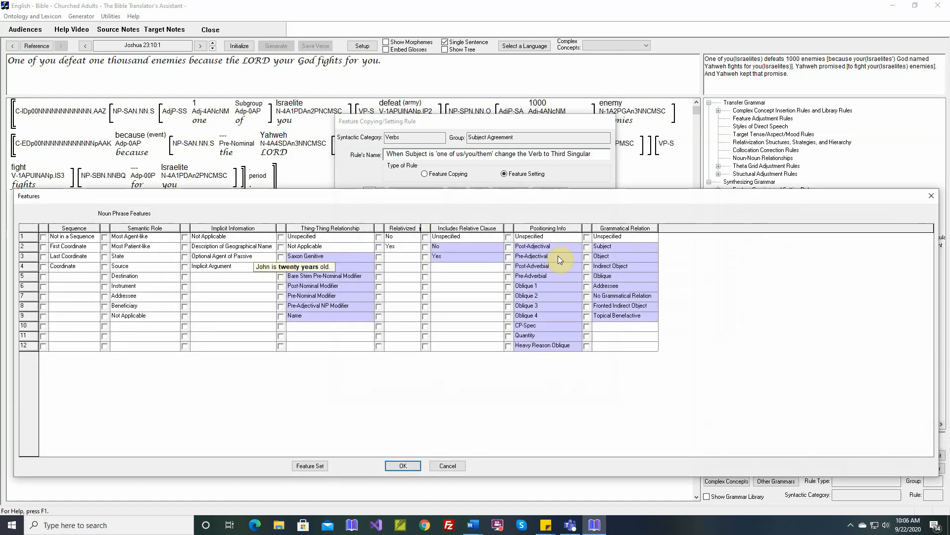
left_click(587, 247)
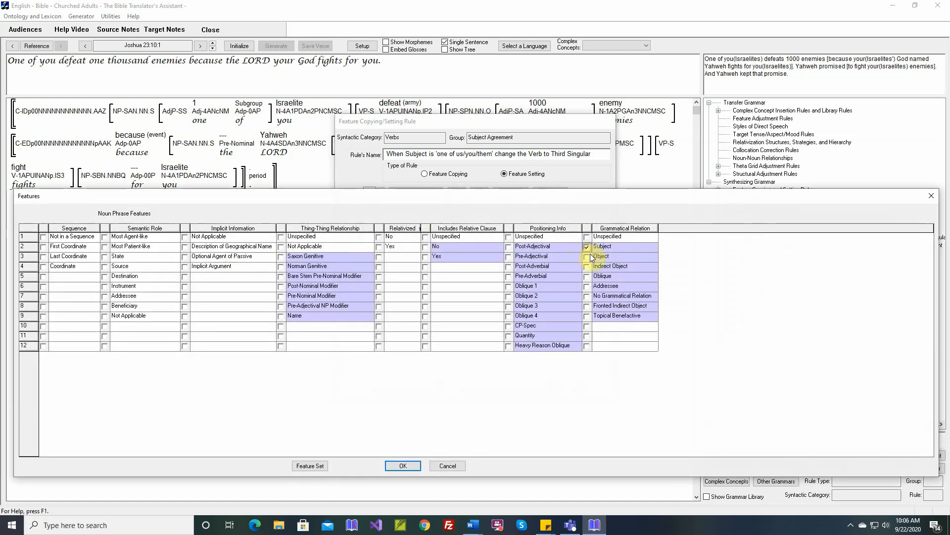
left_click(404, 465)
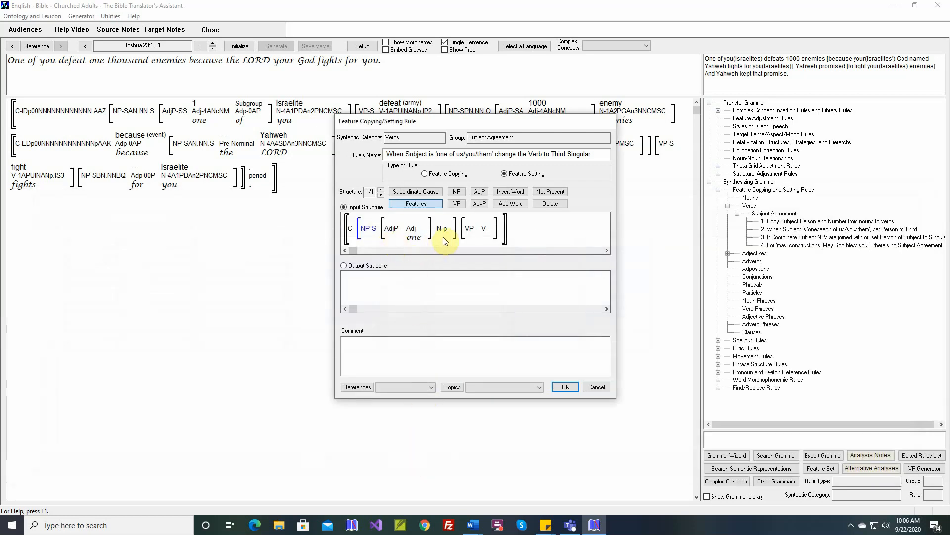
Set the output structure's verb to Number of Subject Singular and Person of Subject Third, and save the rule
left_click(357, 266)
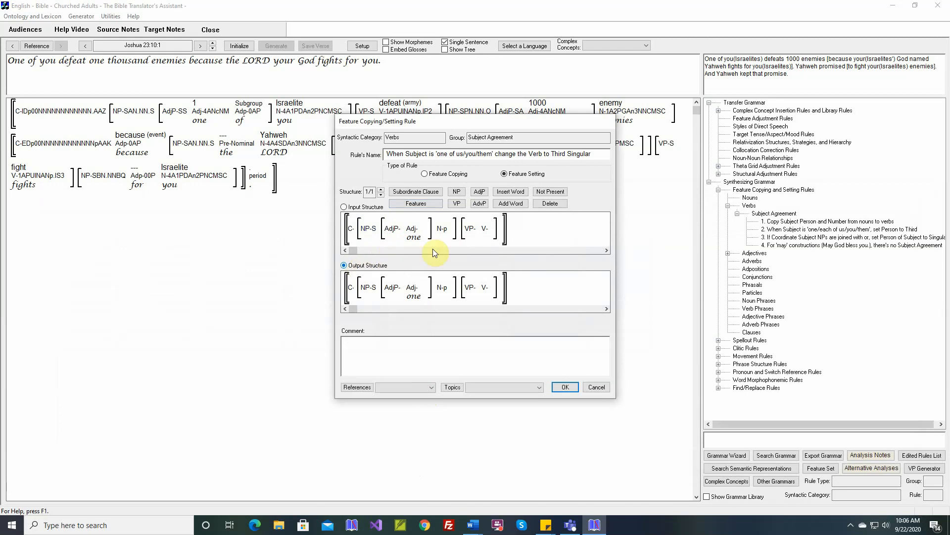
left_click(425, 206)
left_click(488, 288)
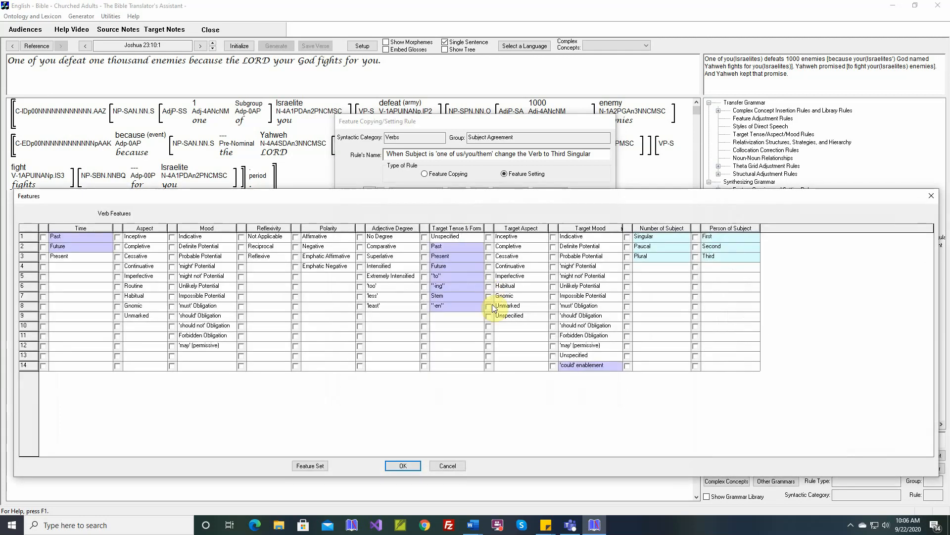
left_click(627, 237)
left_click(696, 257)
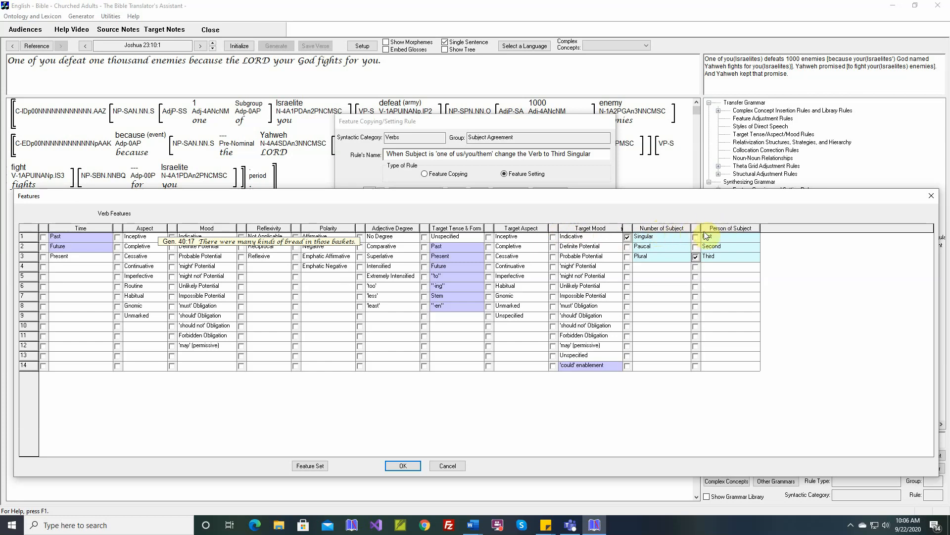
left_click(403, 463)
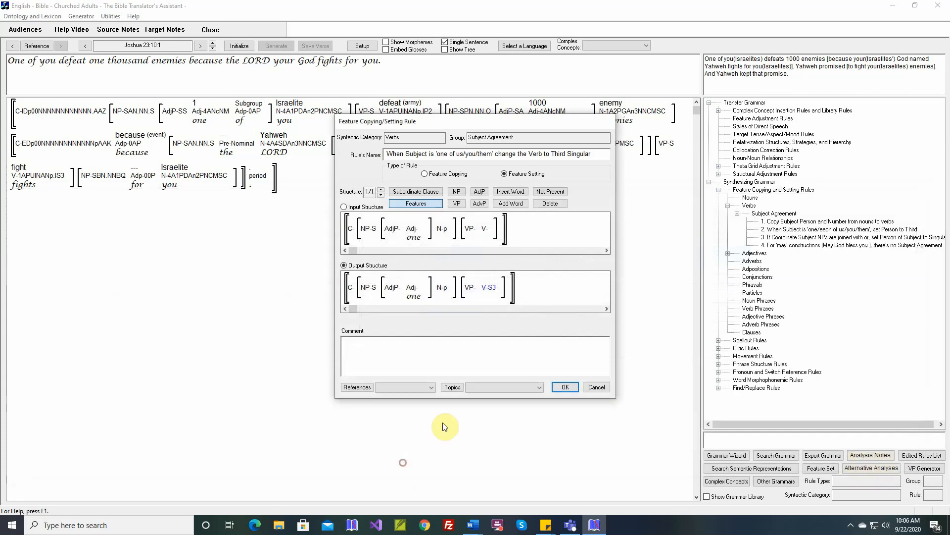
mouse_move(494, 293)
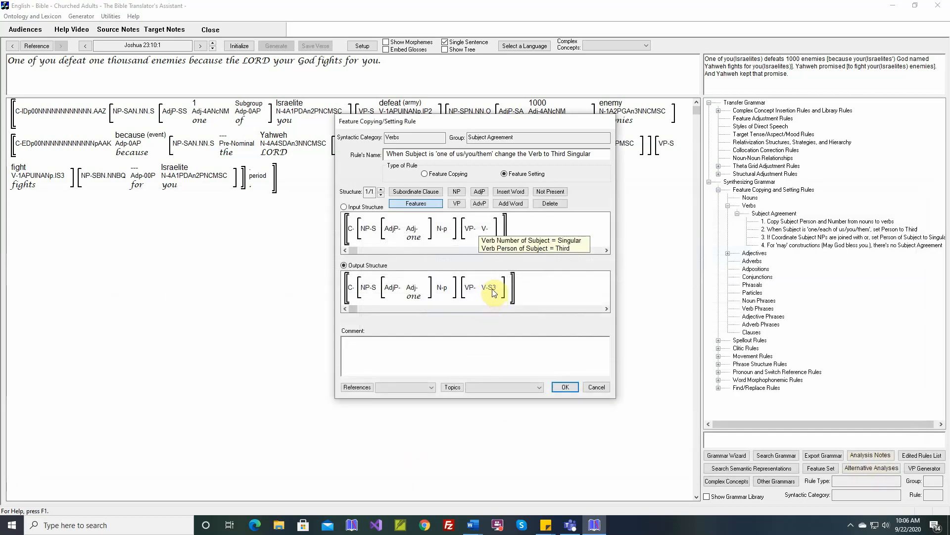
left_click(562, 386)
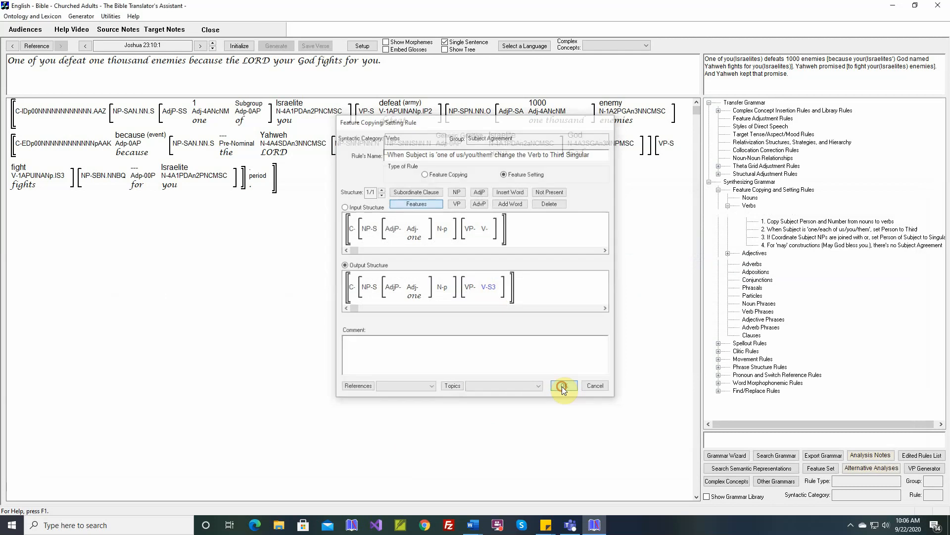
Reinitialize and regenerate Joshua 23:10:1, and inspect the features of the verb "defeat"
left_click(240, 46)
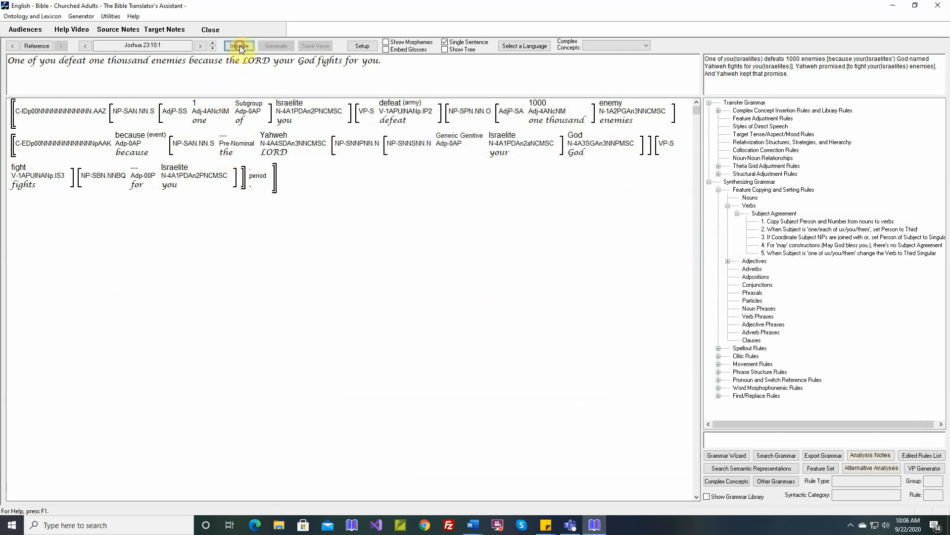
left_click(276, 45)
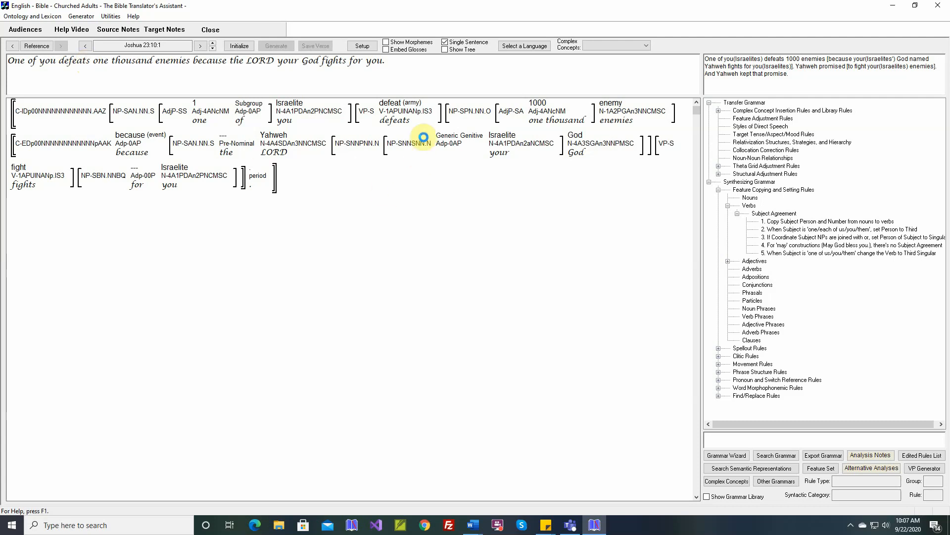
mouse_move(428, 115)
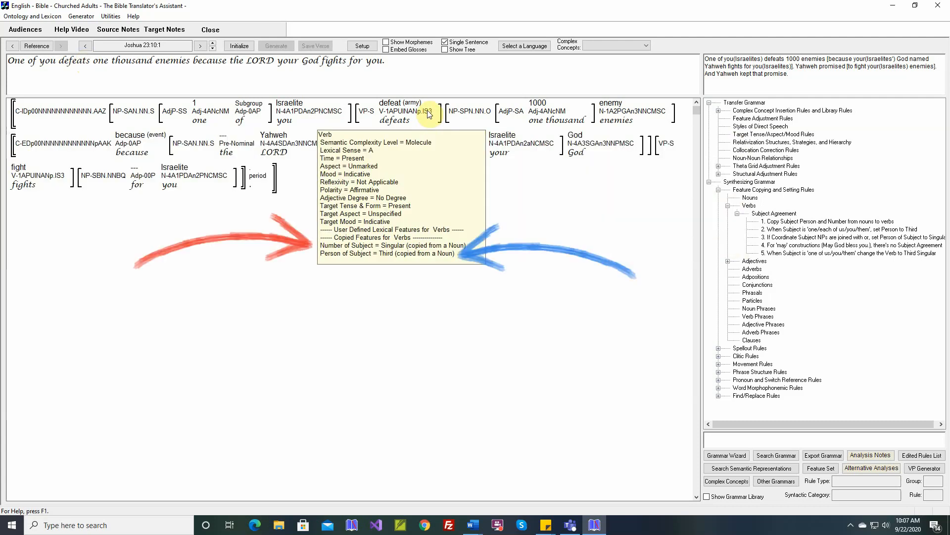
mouse_move(402, 123)
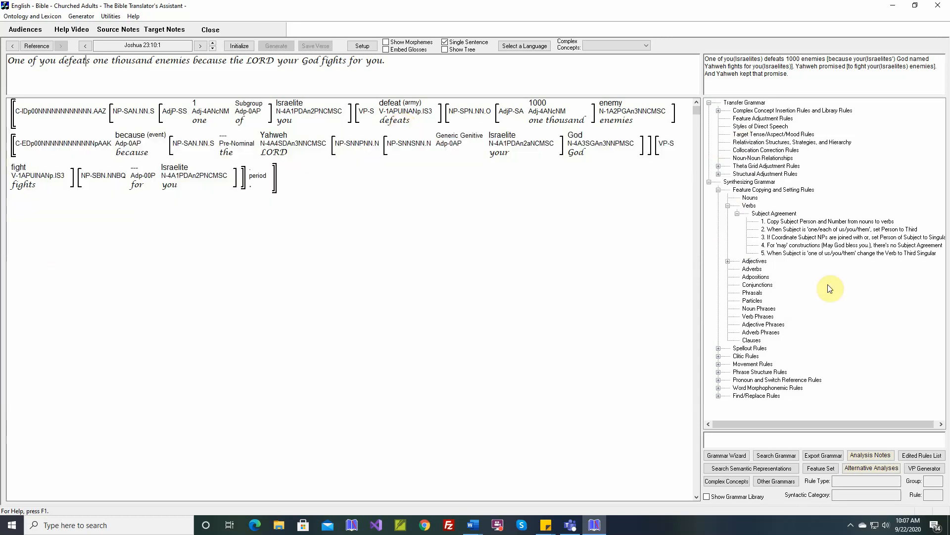
Open the Subject Agreement rule "When Subject is 'one of us/you/them' change the Verb to Third Singular" and inspect its output verb's features
double_click(827, 254)
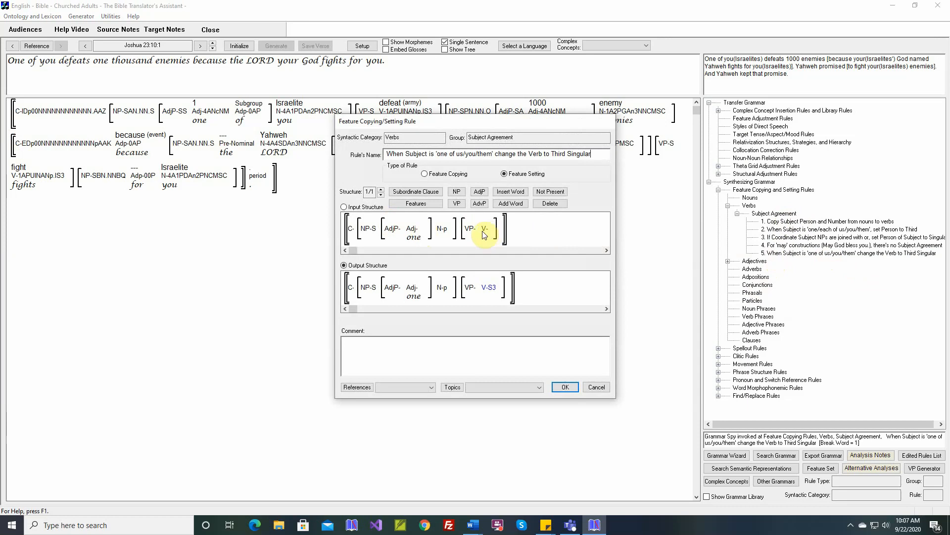
mouse_move(498, 288)
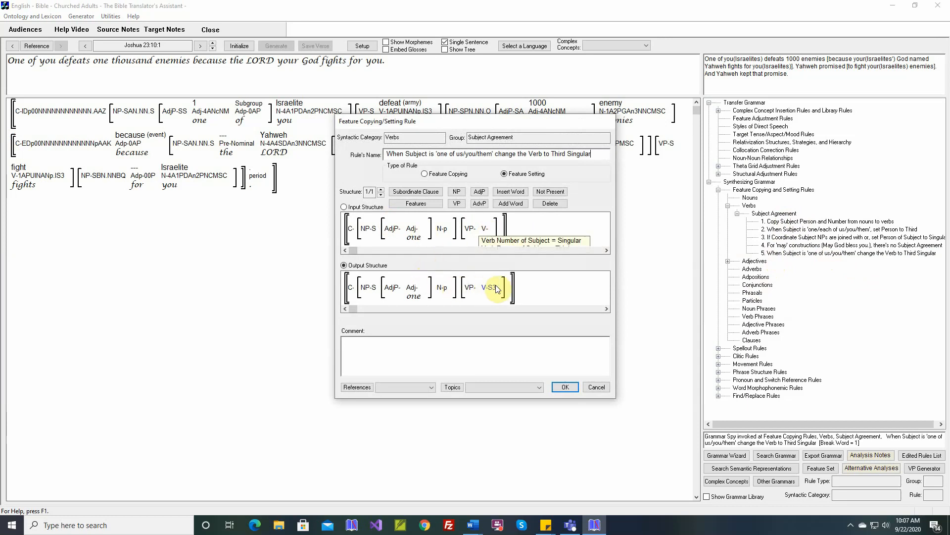